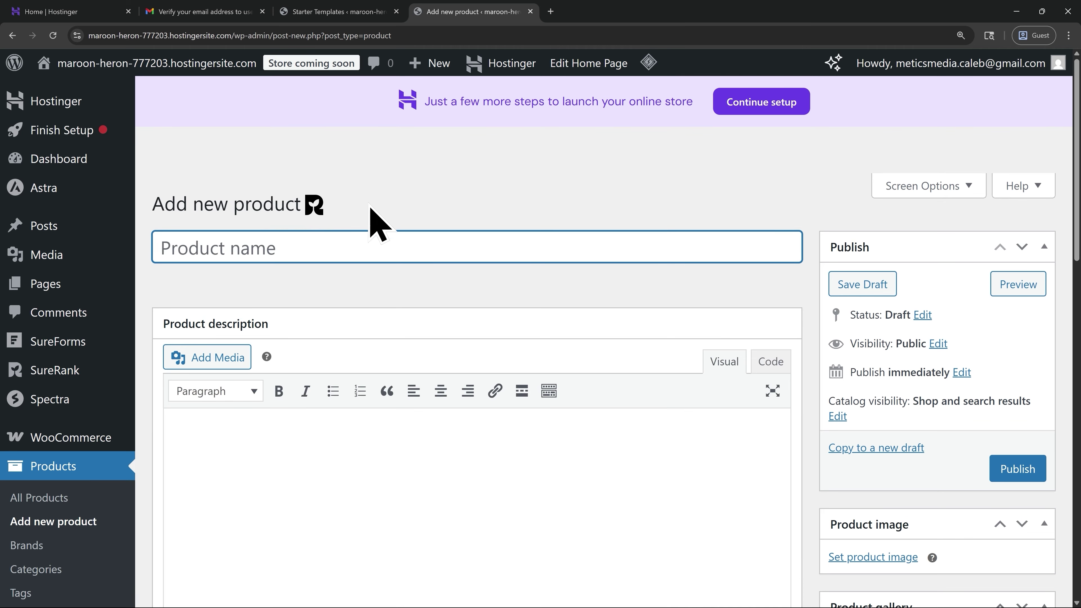
# Step: Name the new product Multicolored Beanie and set its product type to Variable product
pyautogui.write('M')
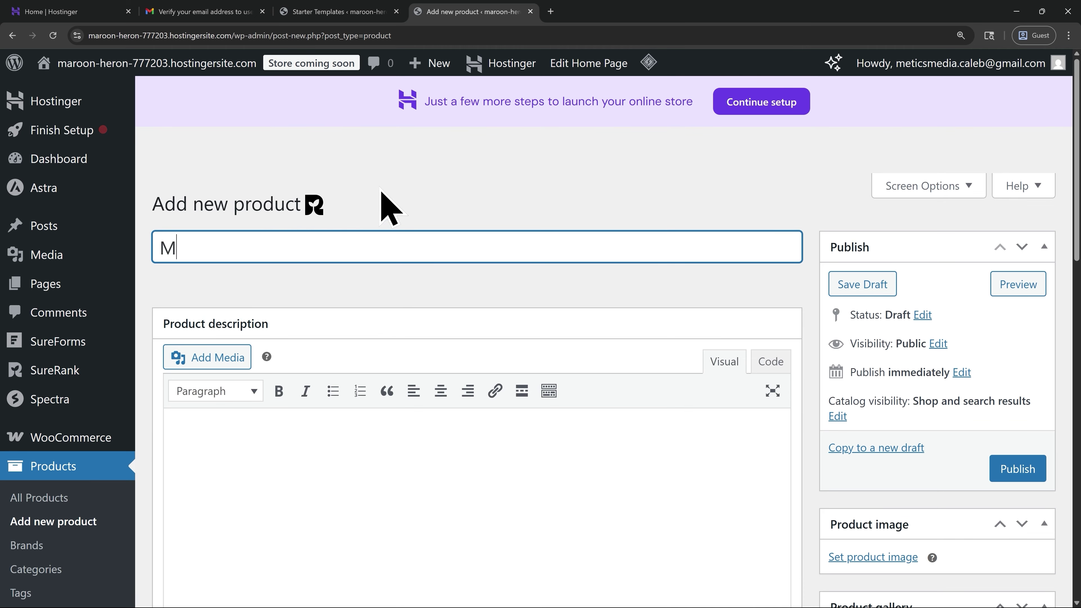
pyautogui.write('ulticolored Beanie')
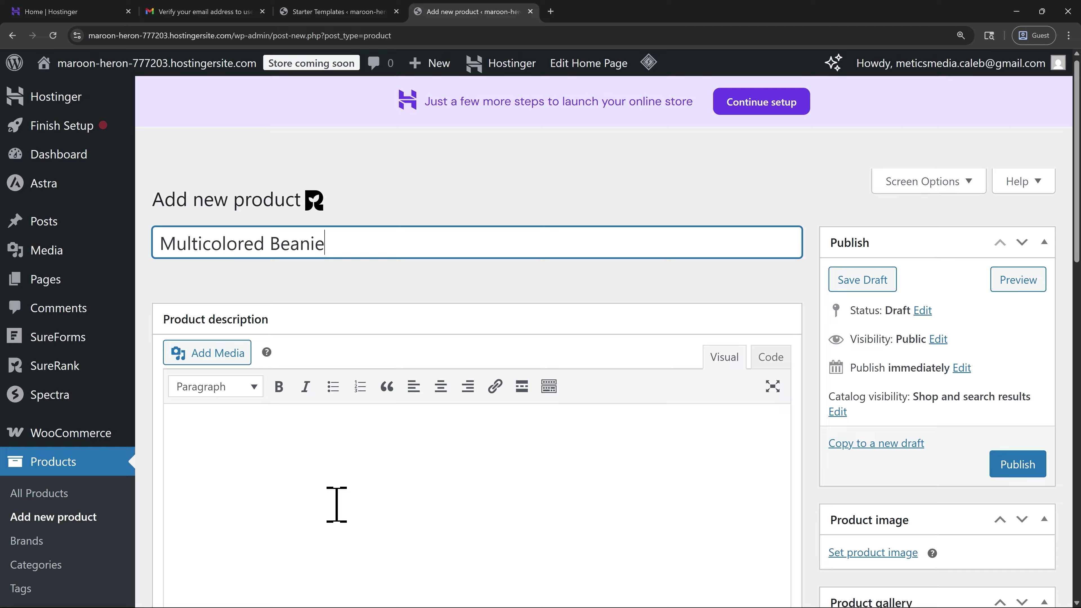
pyautogui.scroll(-1, 335, 504)
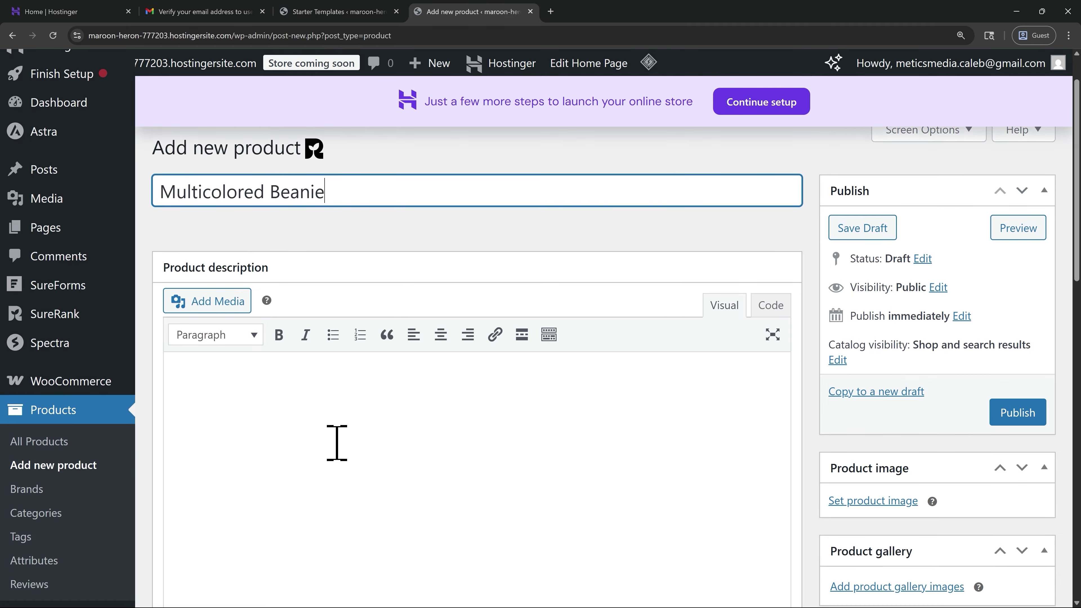
pyautogui.scroll(-6, 334, 446)
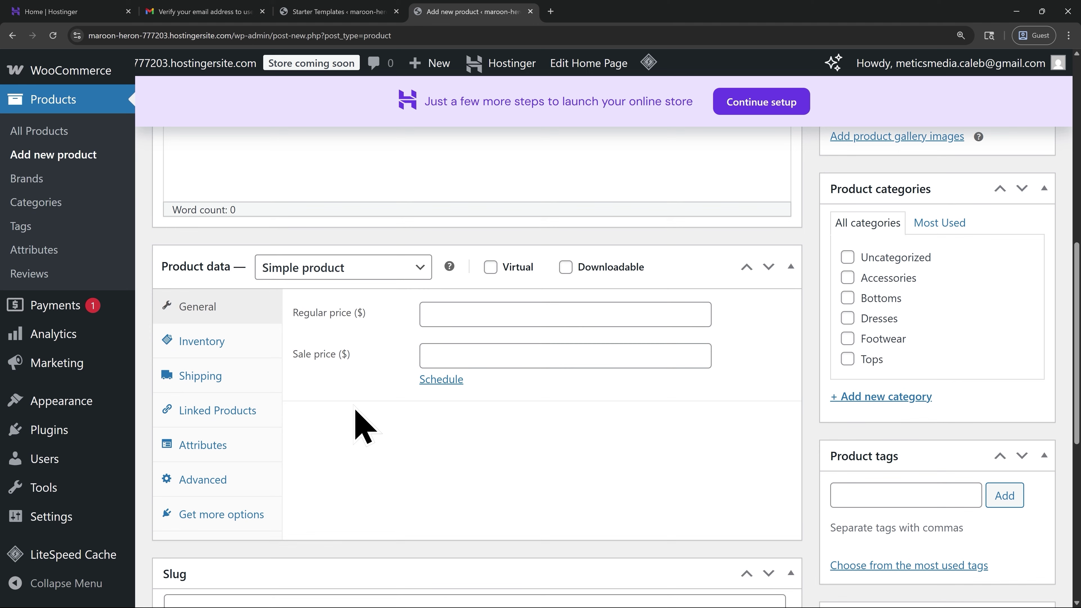
pyautogui.click(368, 269)
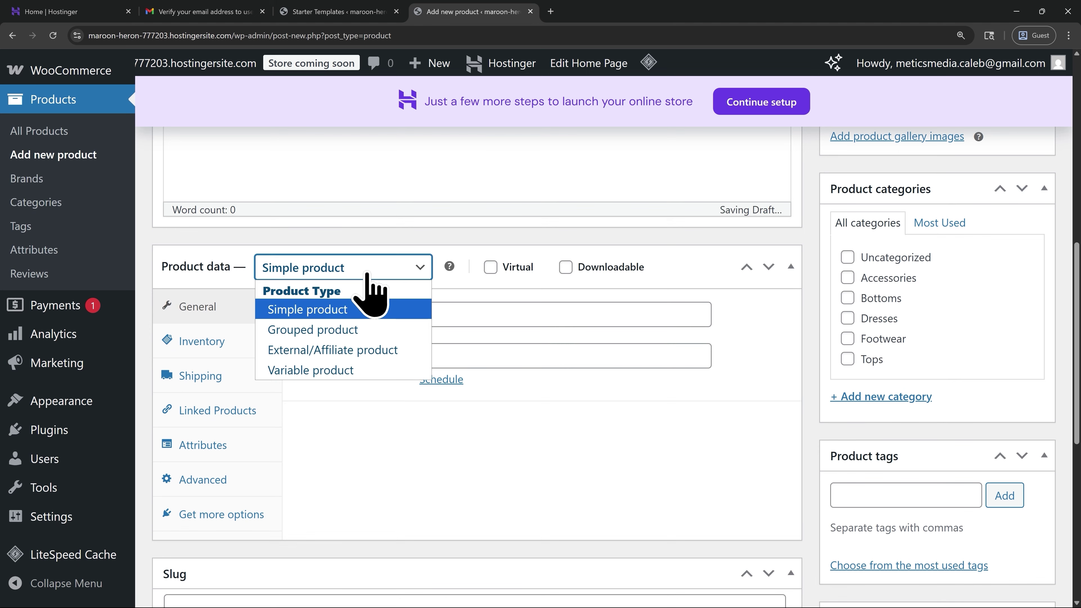
pyautogui.click(362, 370)
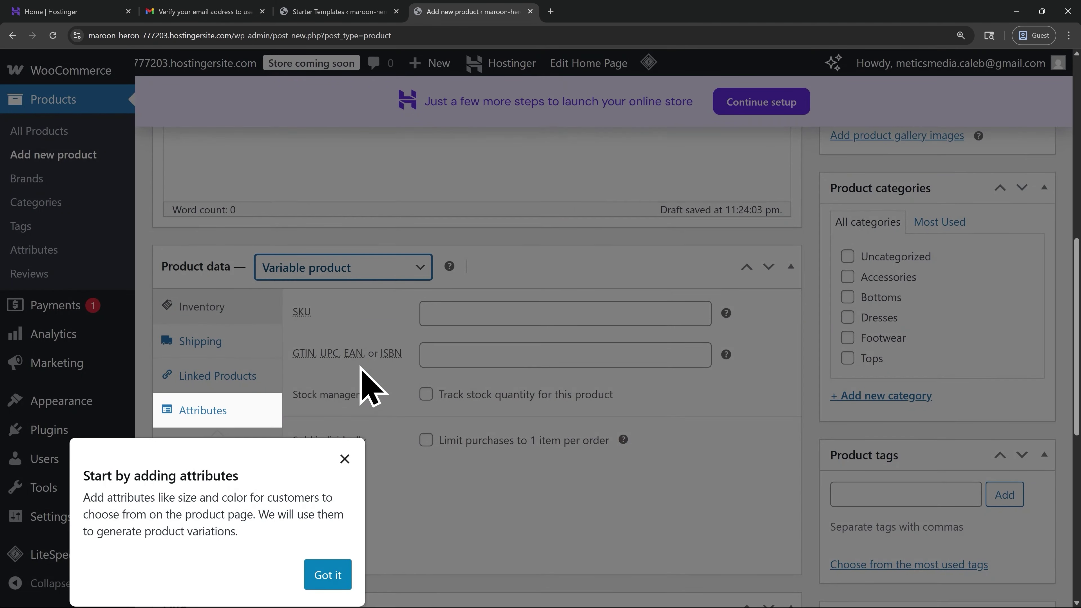
# Step: Add a product attribute named Color with the values Gray | Red | Green and save it
pyautogui.click(232, 410)
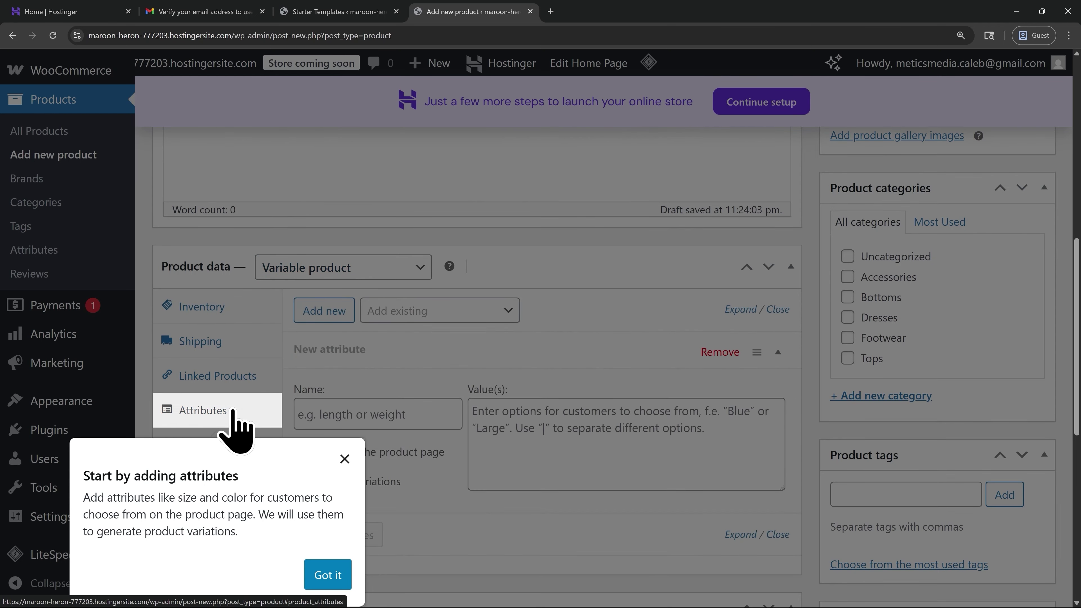
pyautogui.click(345, 460)
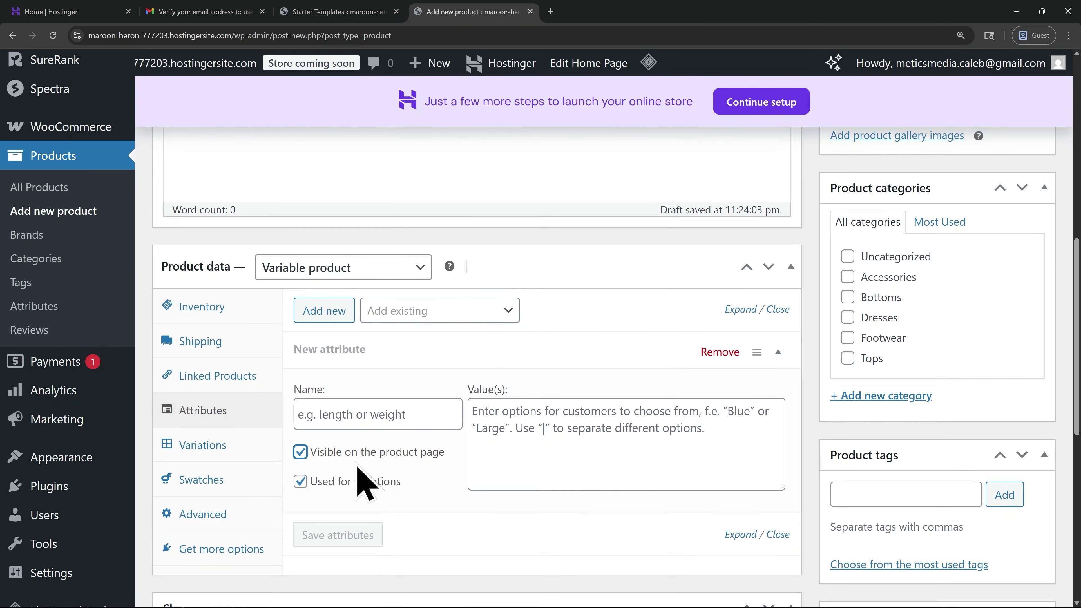
pyautogui.click(362, 412)
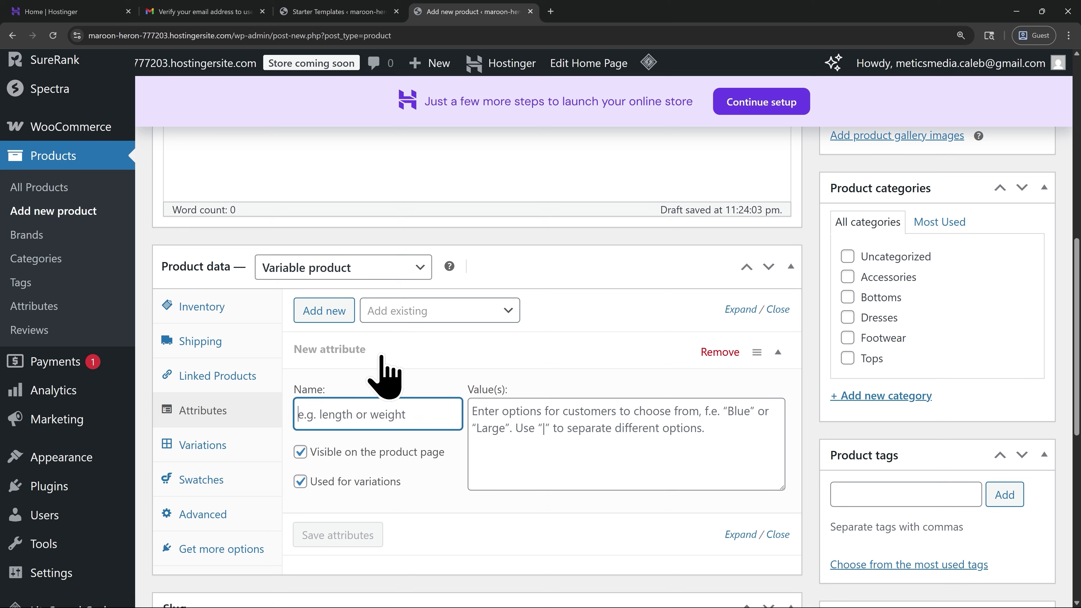
pyautogui.write('Color')
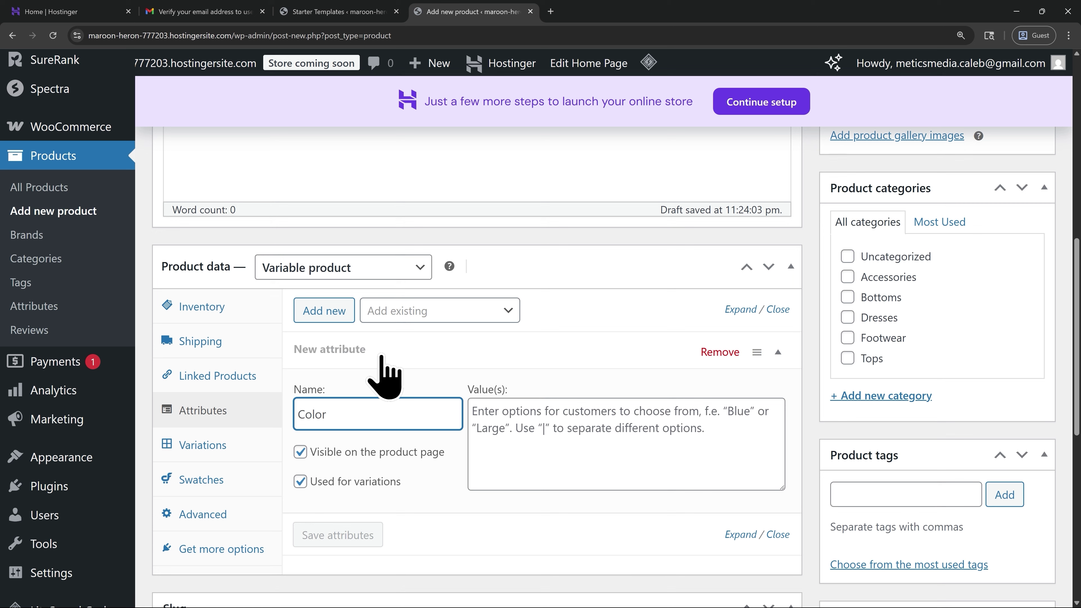
pyautogui.click(495, 427)
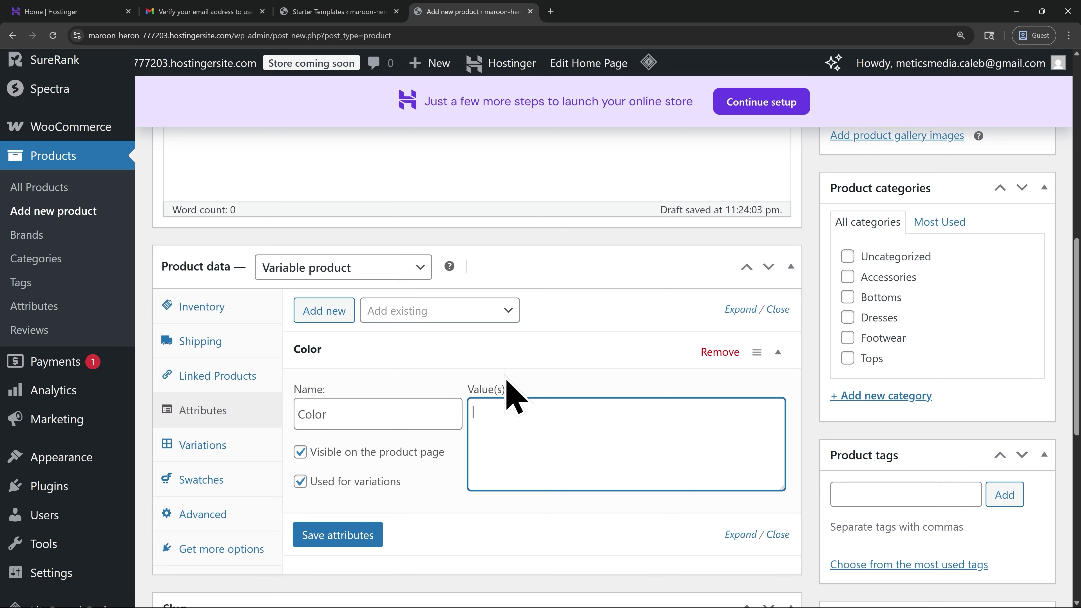
pyautogui.write('Gray | Red |')
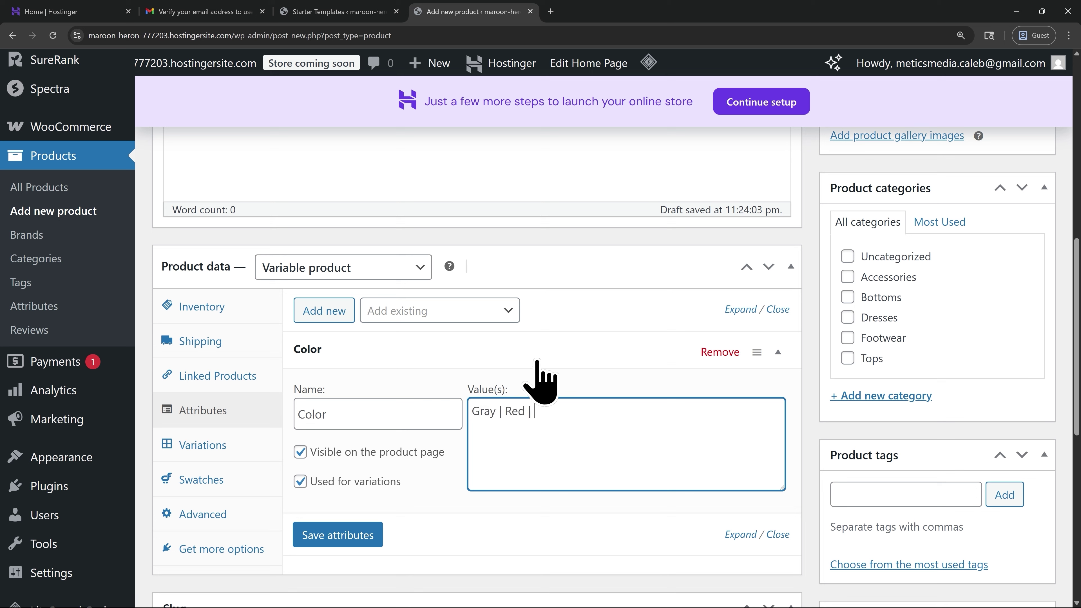
pyautogui.write(' Green')
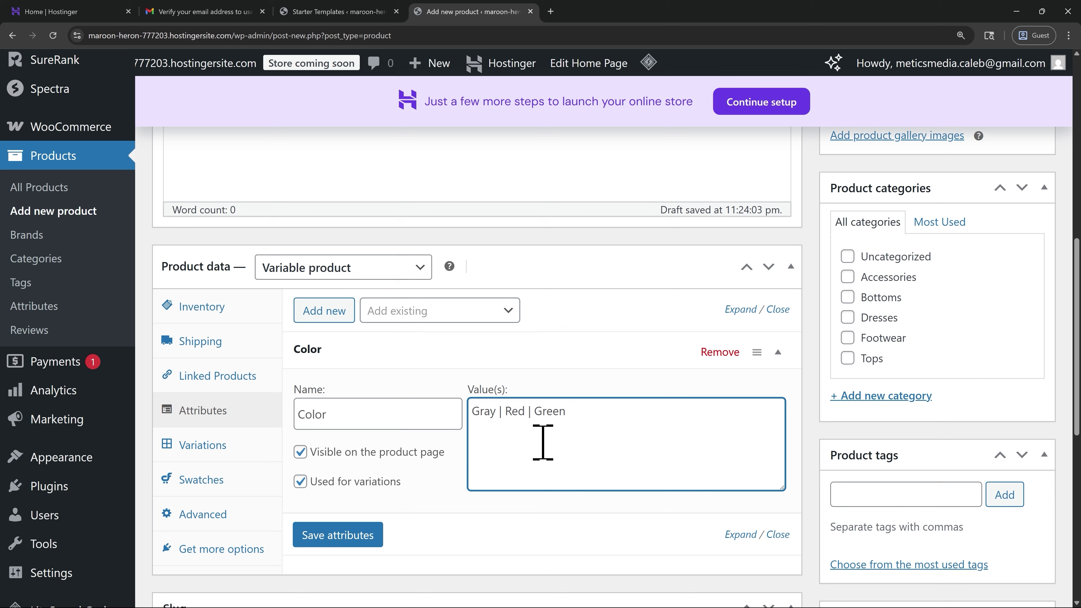
pyautogui.click(337, 537)
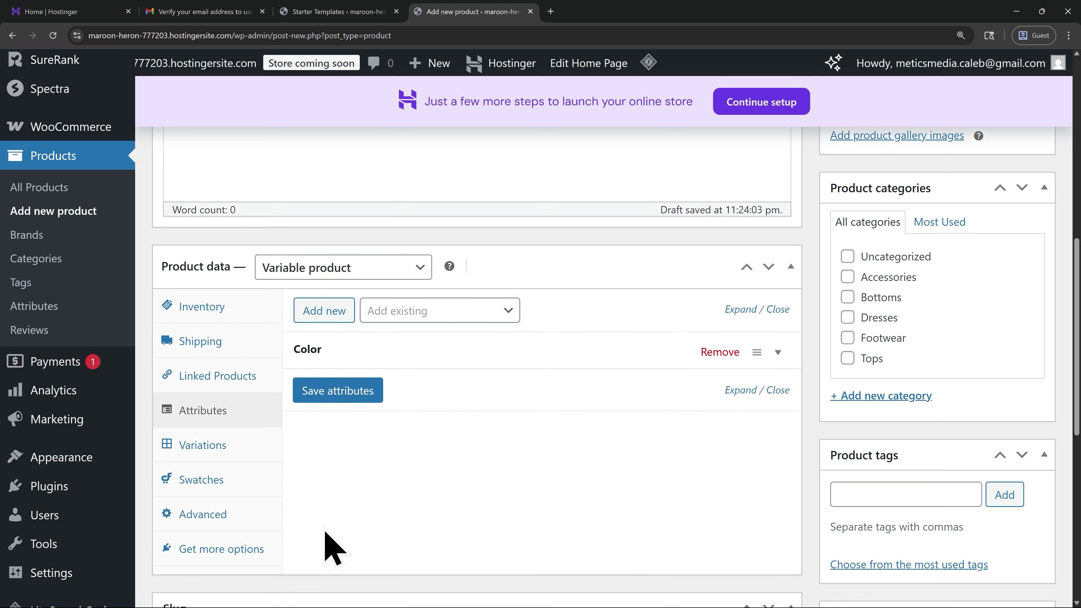
# Step: Generate all product variations from the Color attribute
pyautogui.click(241, 447)
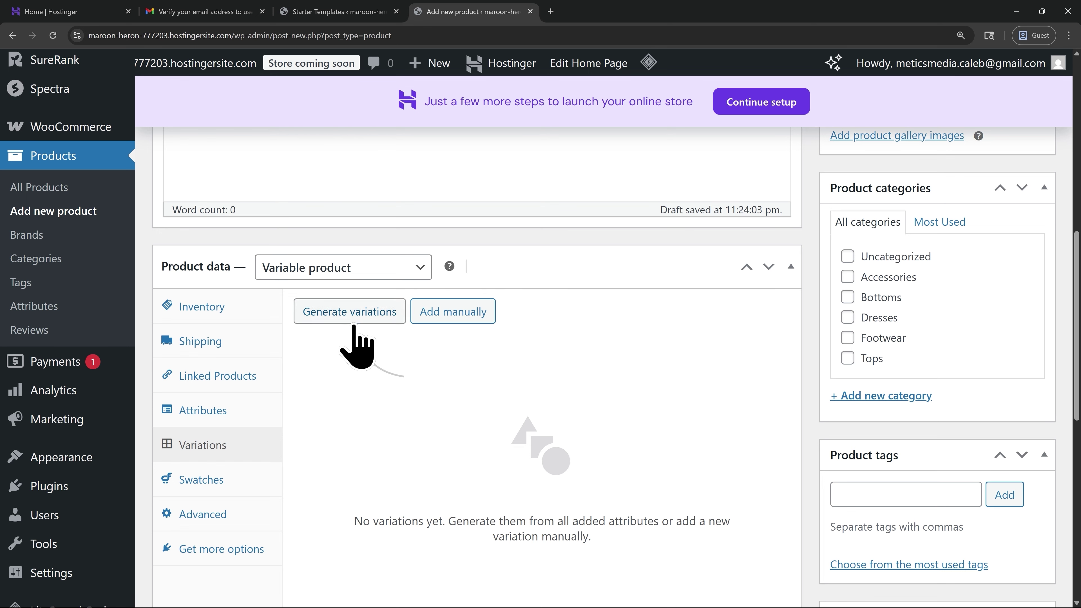
pyautogui.click(353, 327)
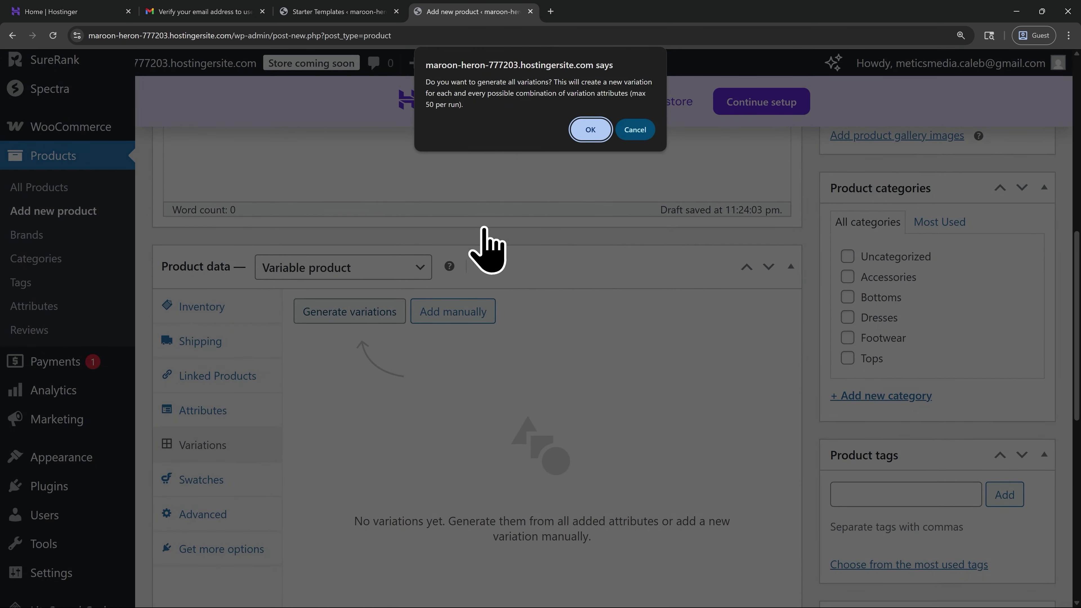
pyautogui.click(591, 130)
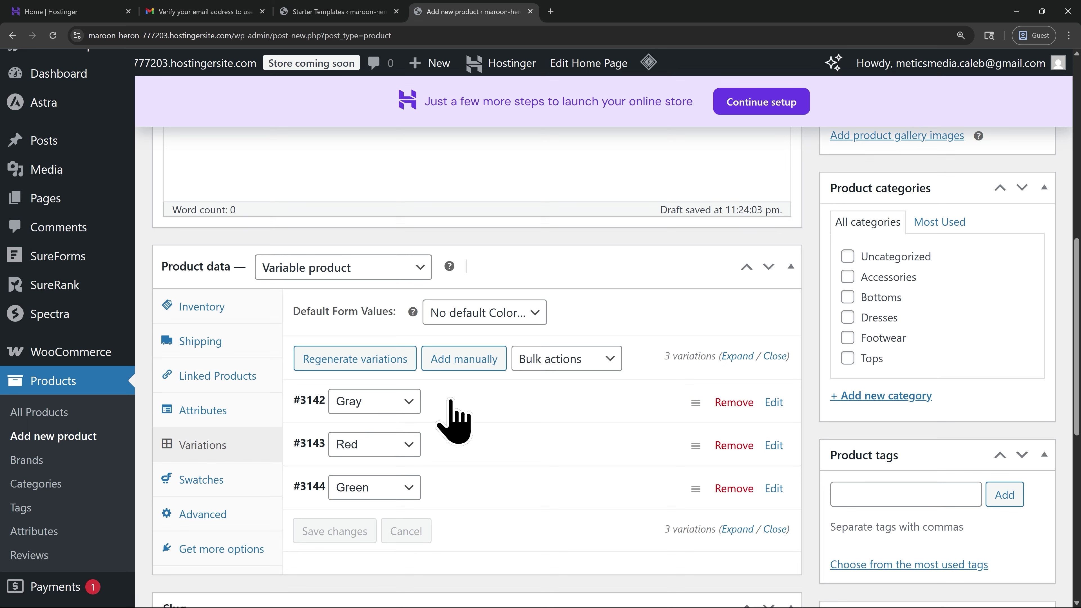
# Step: Upload the Gray Beanie file as the Gray variation's image and set that variation's regular price to 14.99
pyautogui.click(773, 404)
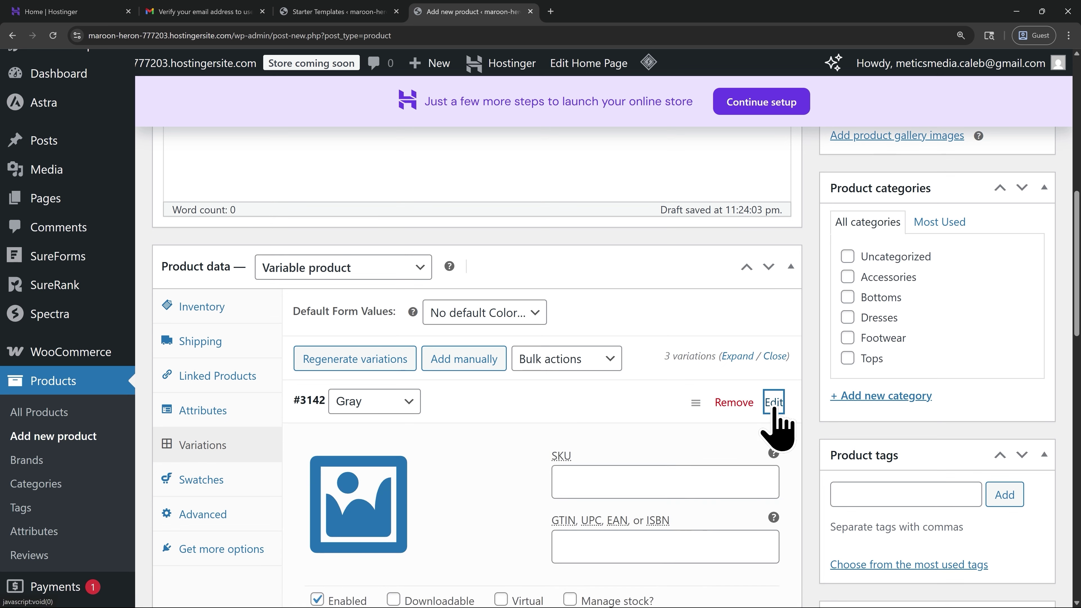
pyautogui.scroll(-3, 727, 426)
pyautogui.scroll(-2, 722, 413)
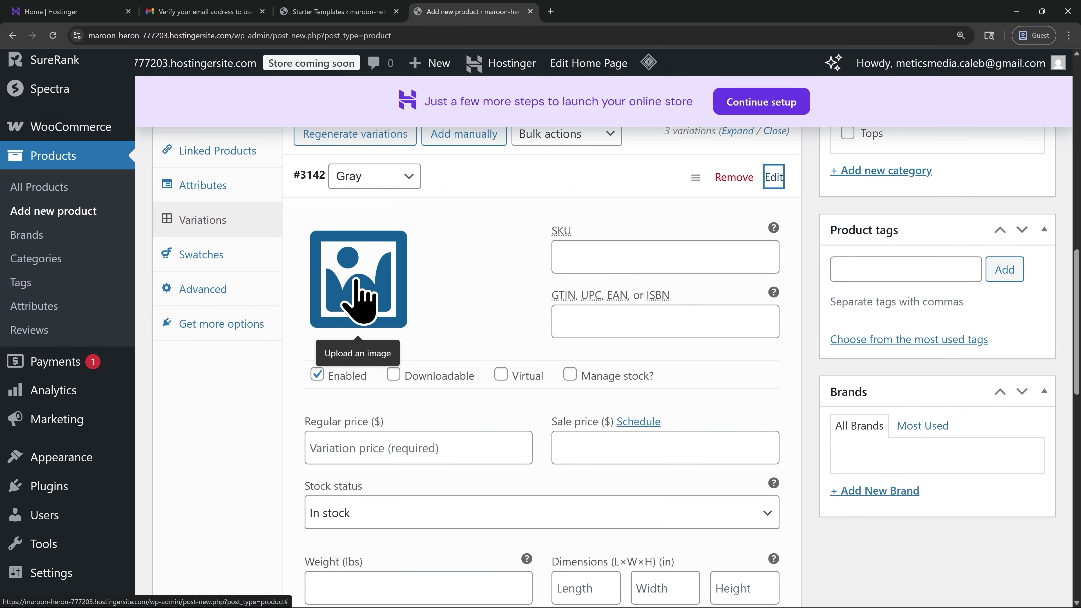
pyautogui.click(359, 303)
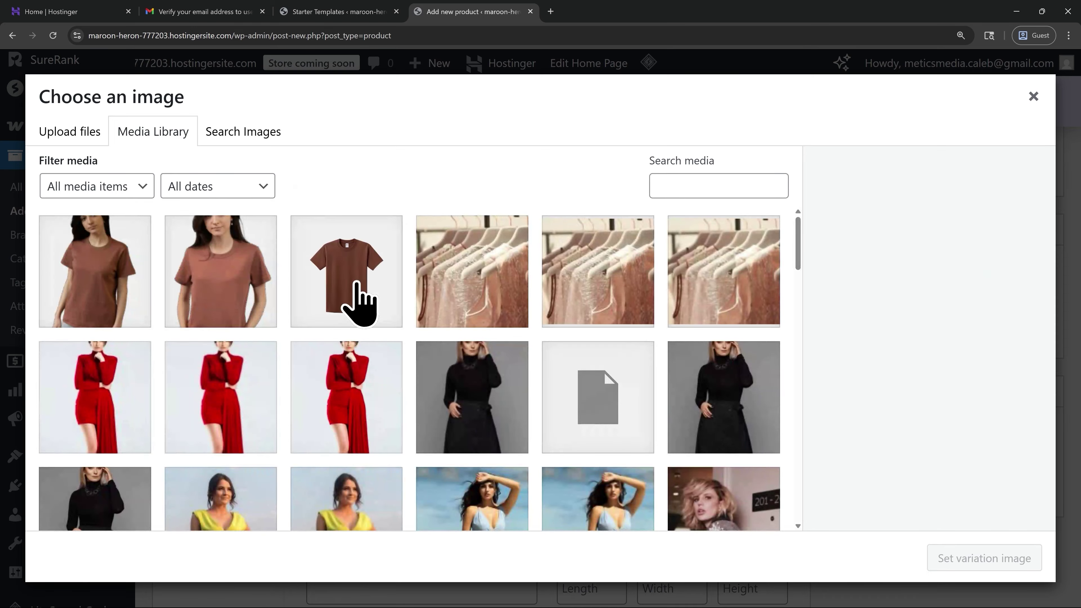
pyautogui.click(77, 145)
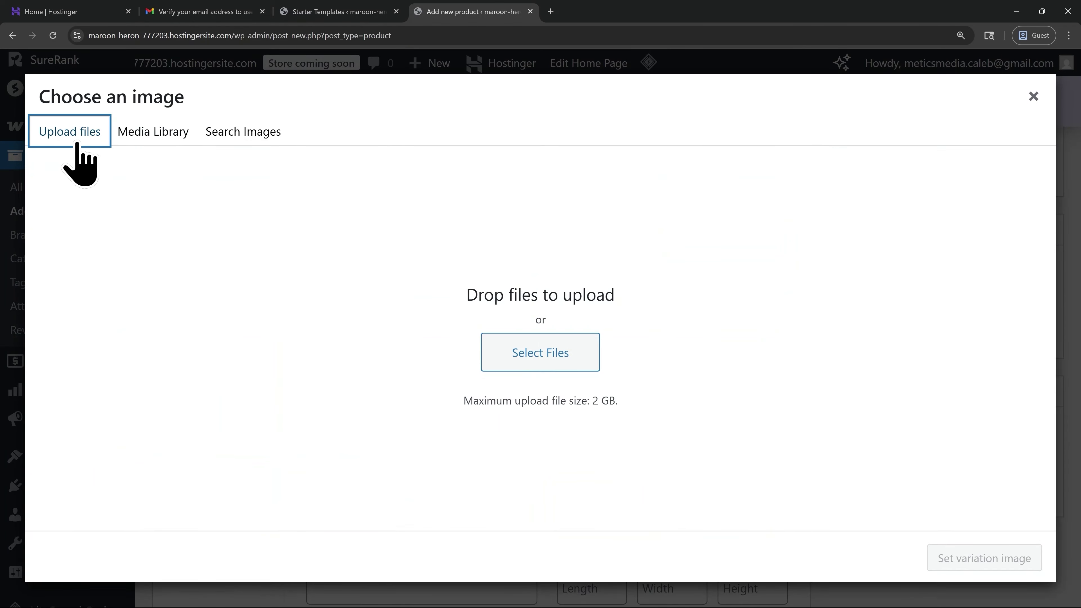
pyautogui.click(532, 362)
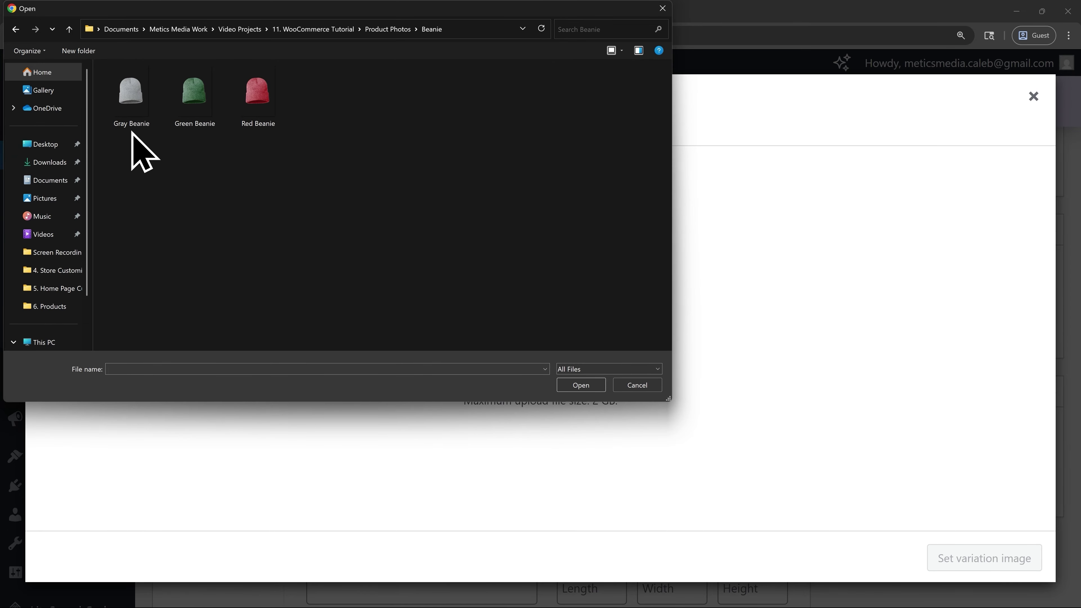
pyautogui.doubleClick(130, 110)
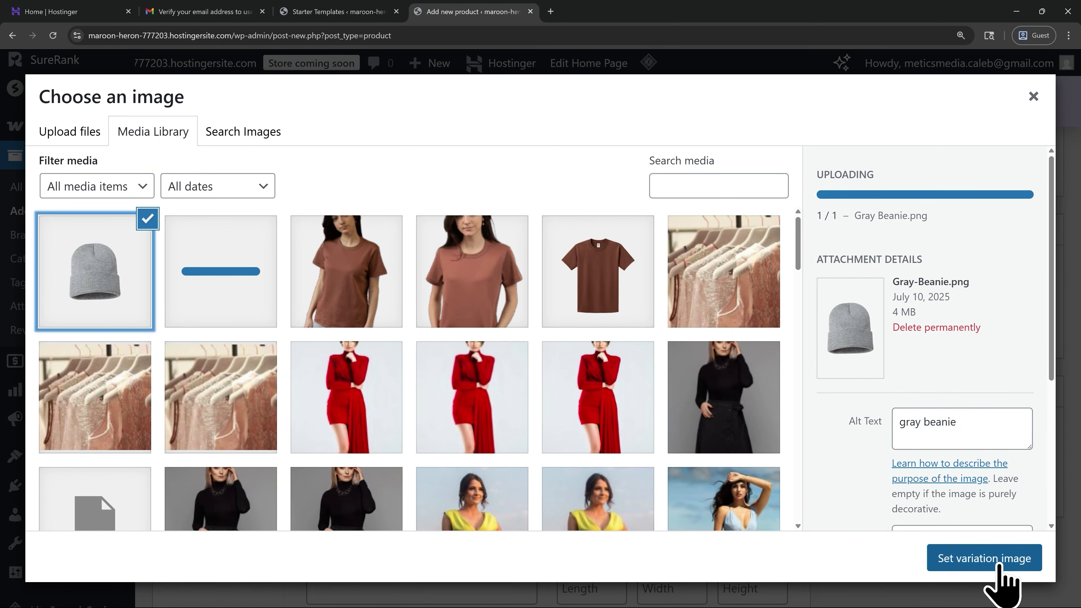
pyautogui.click(983, 558)
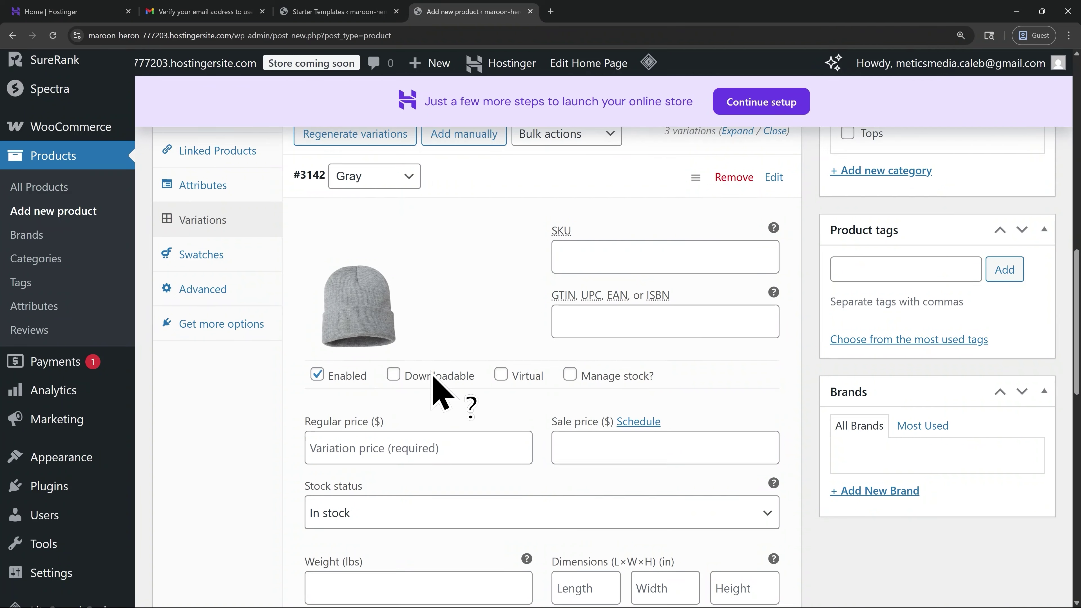
pyautogui.click(444, 445)
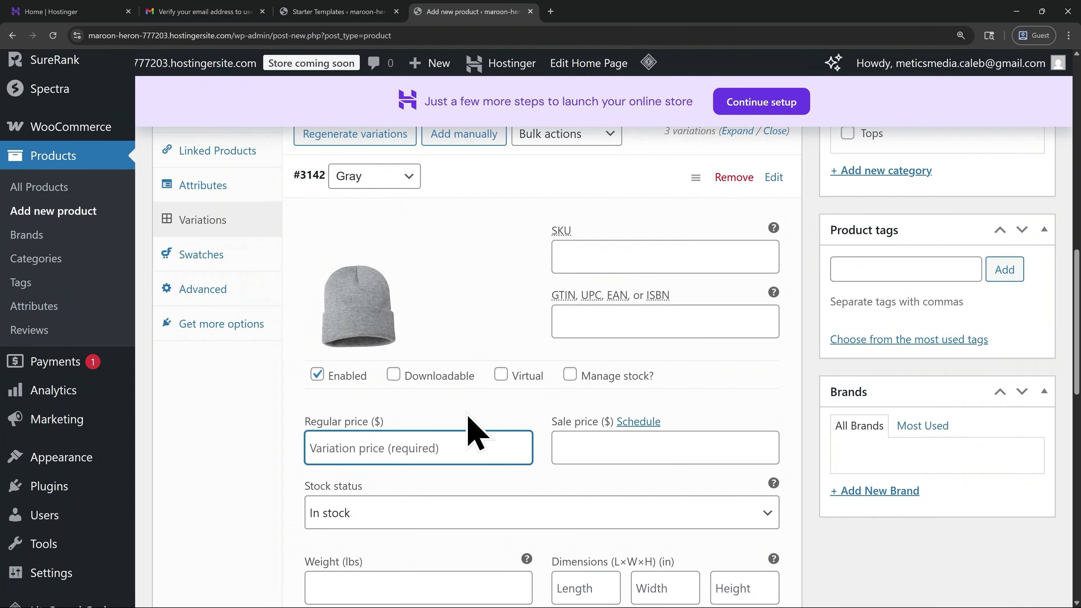
pyautogui.write('14.99')
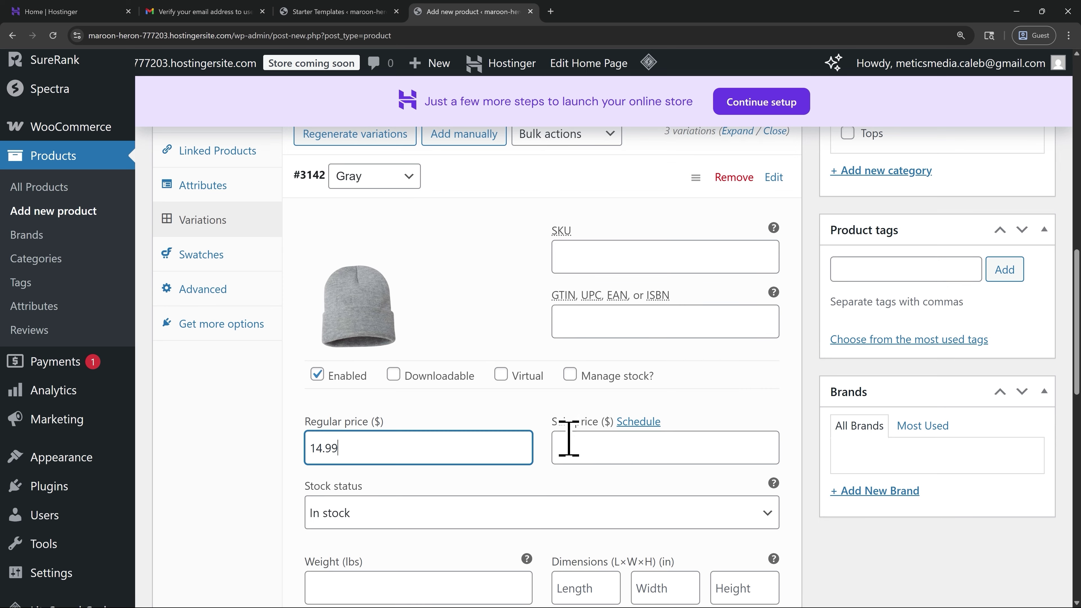
# Step: Open the Red variation's details for editing
pyautogui.scroll(-3, 562, 434)
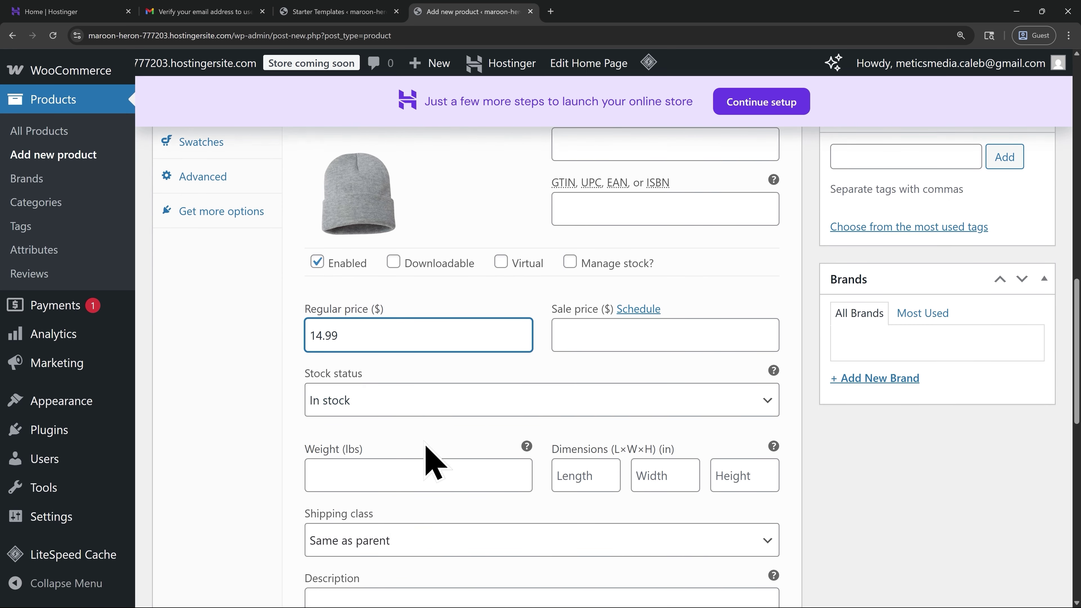
pyautogui.scroll(-3, 424, 459)
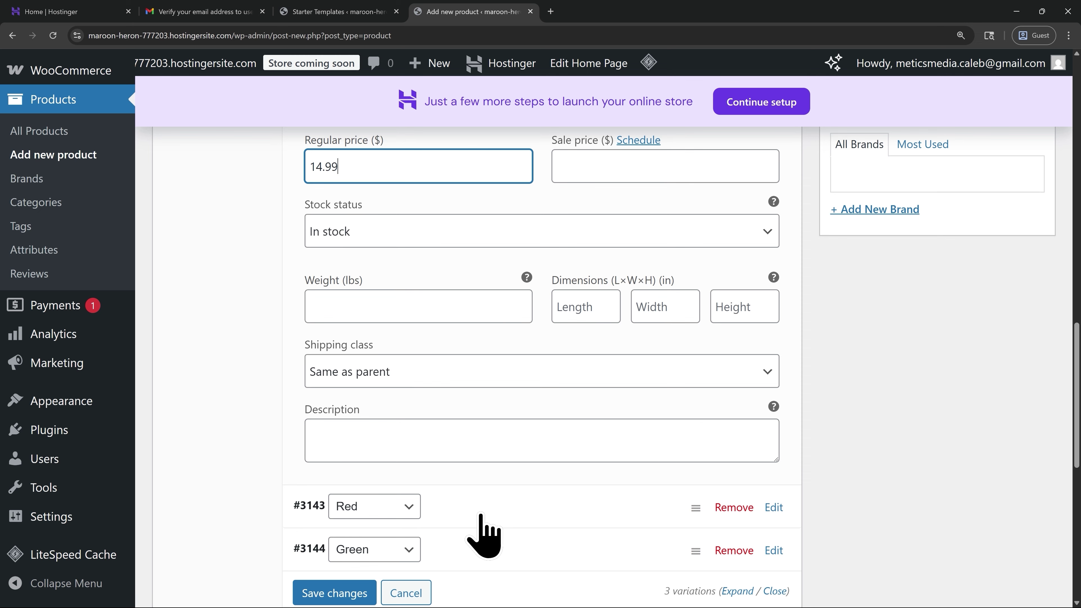
pyautogui.click(773, 507)
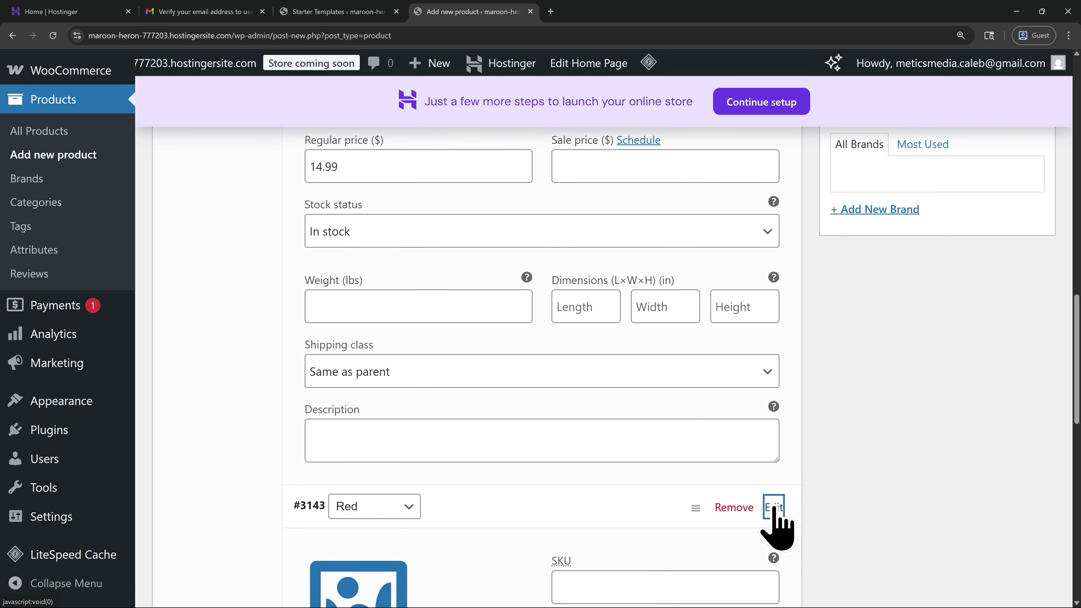
pyautogui.scroll(-6, 540, 513)
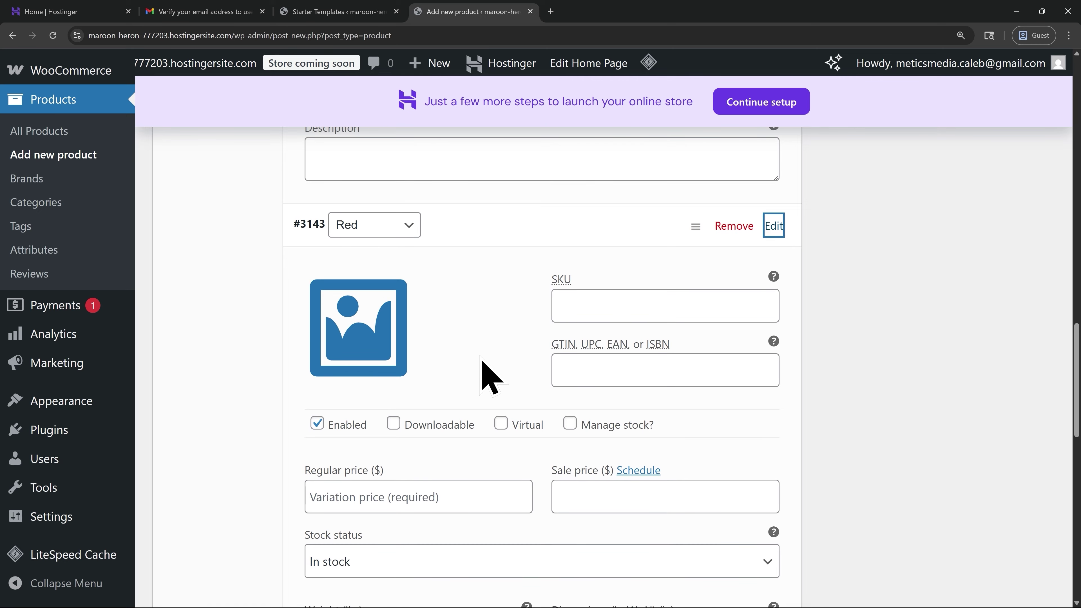
pyautogui.scroll(6, 532, 358)
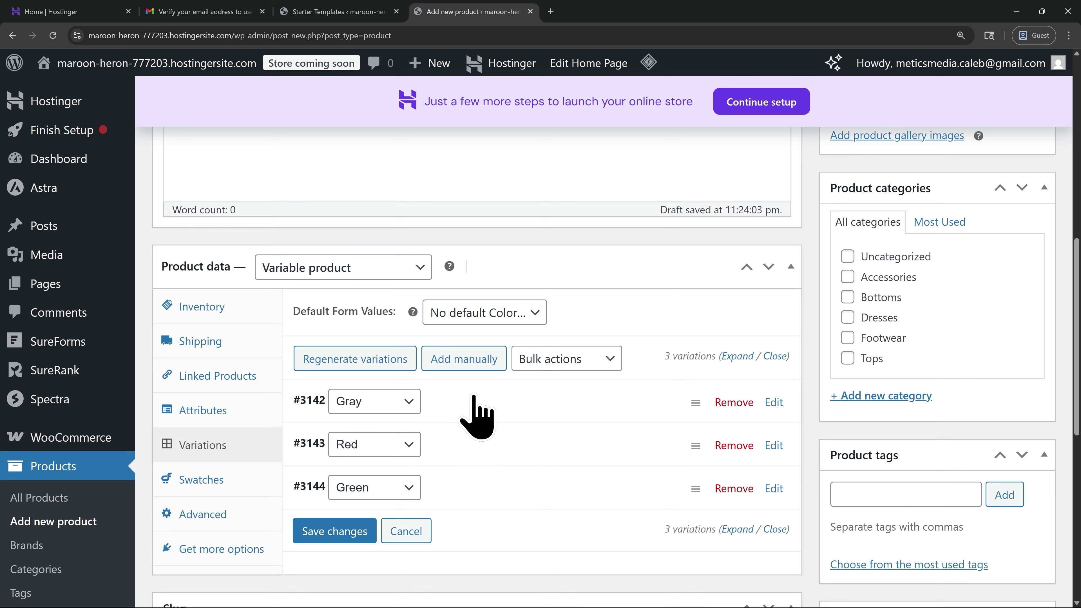
# Step: Set the default Color form value to Gray and save the variation changes
pyautogui.click(484, 315)
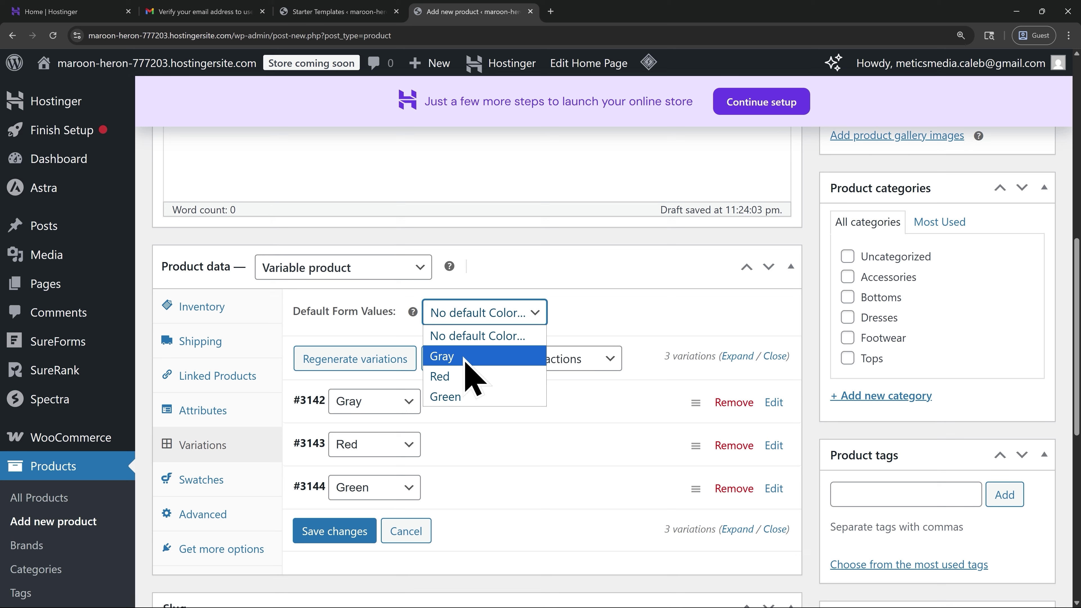
pyautogui.click(468, 366)
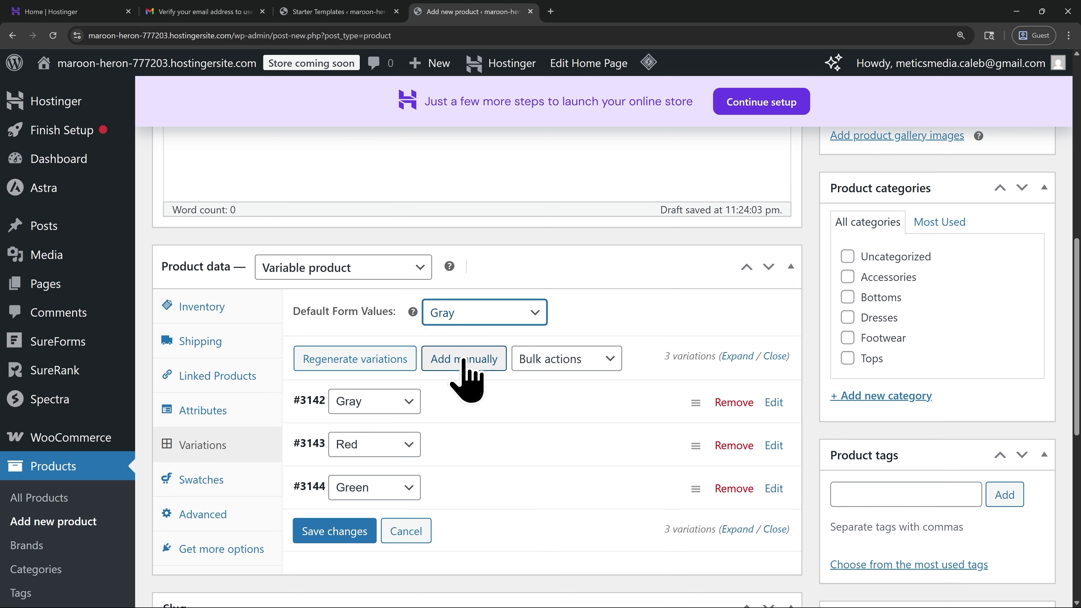
pyautogui.click(337, 533)
# Step: Set the gray beanie picture from the media library as the main product image
pyautogui.scroll(5, 666, 506)
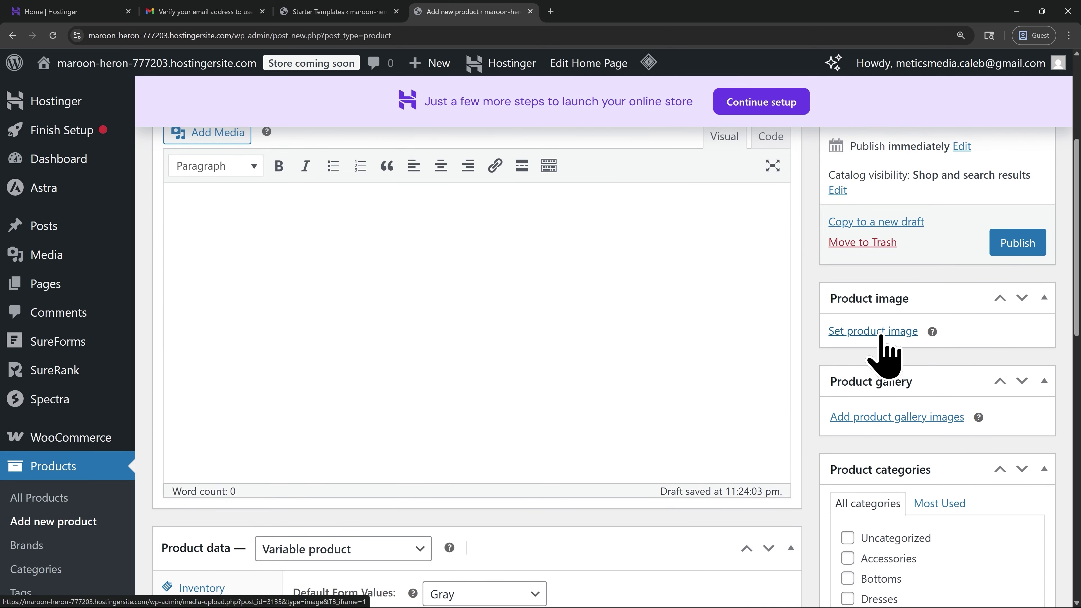
pyautogui.click(879, 331)
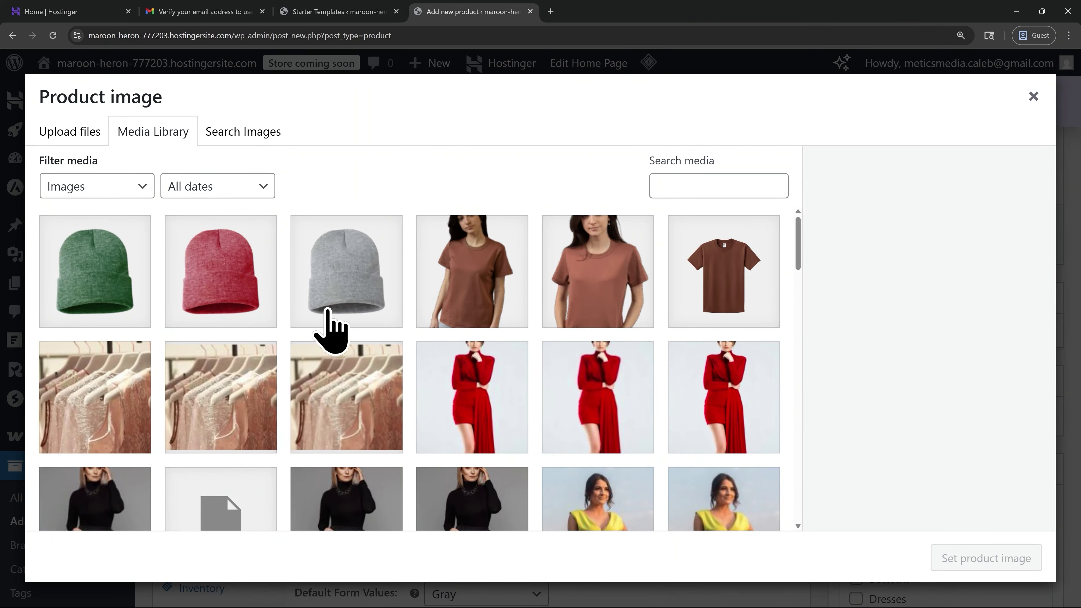
pyautogui.click(355, 290)
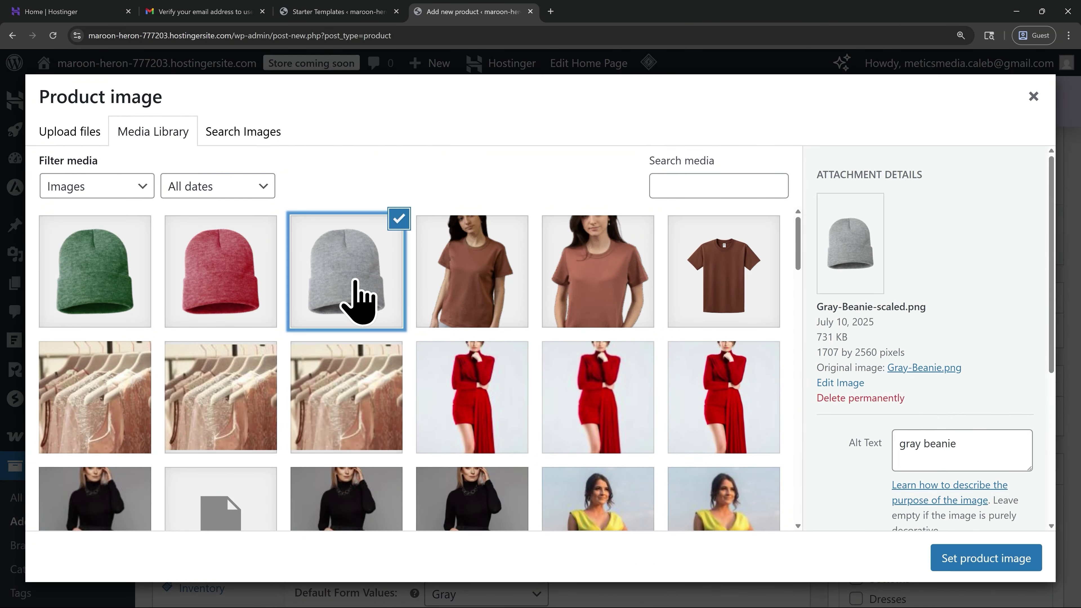
pyautogui.click(978, 561)
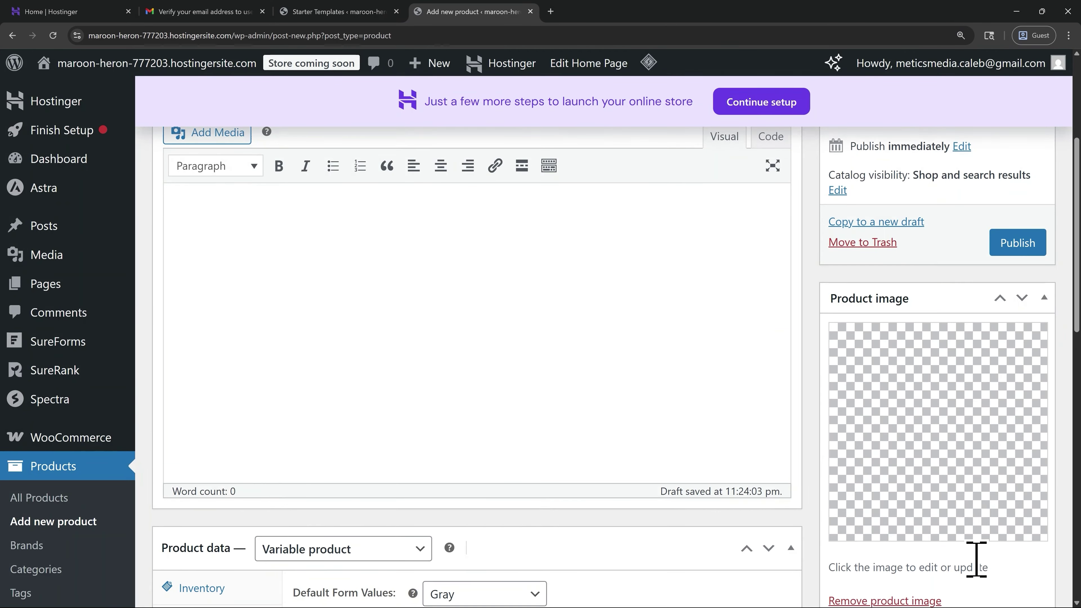
# Step: Publish the Multicolored Beanie product and open the list of all products
pyautogui.scroll(1, 978, 564)
pyautogui.scroll(3, 976, 564)
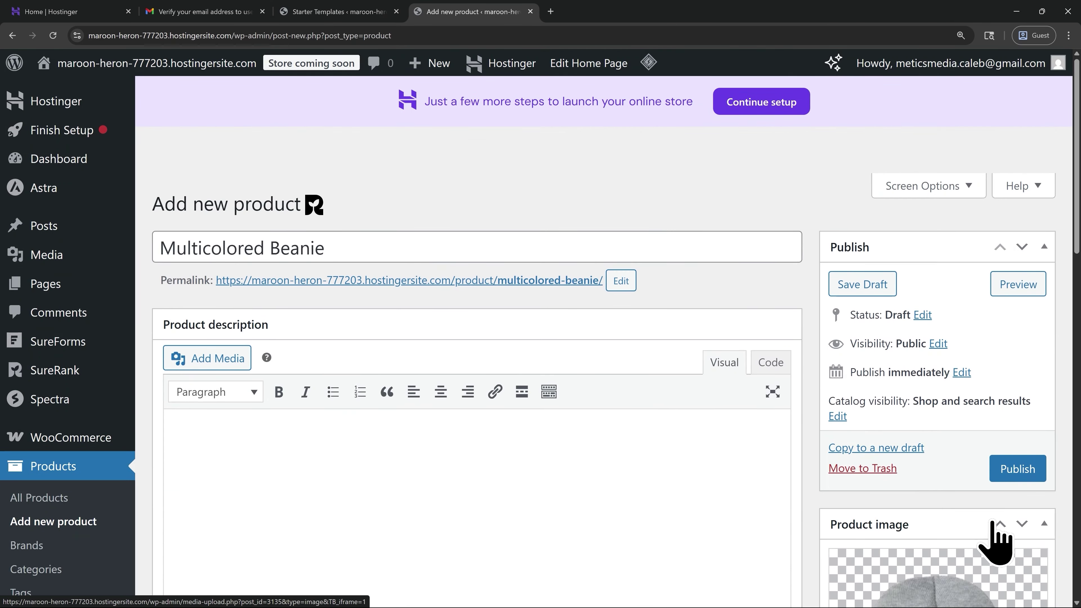
pyautogui.click(1003, 471)
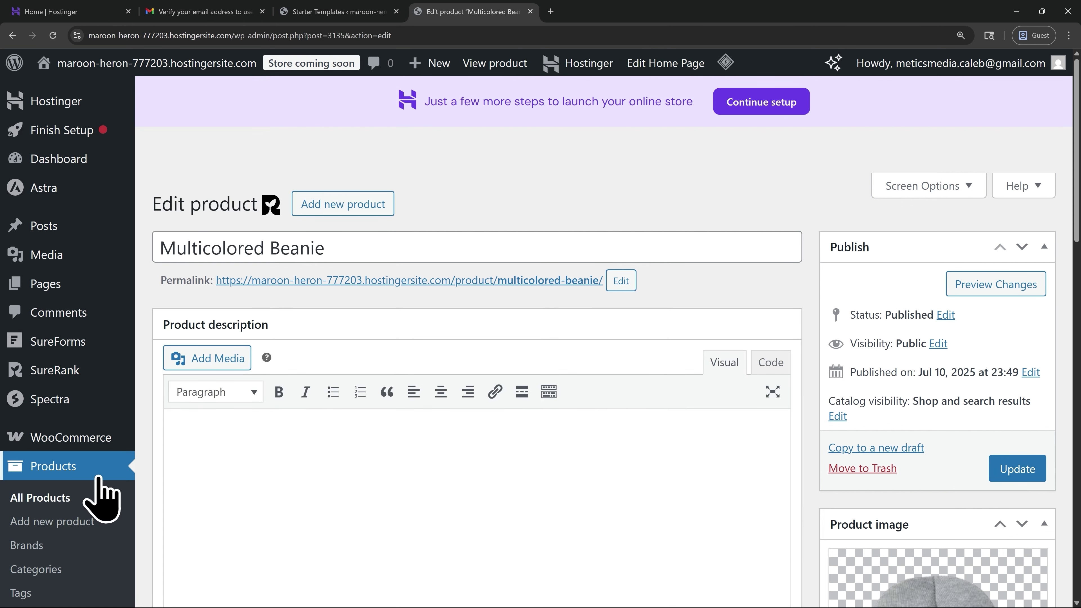
pyautogui.click(69, 499)
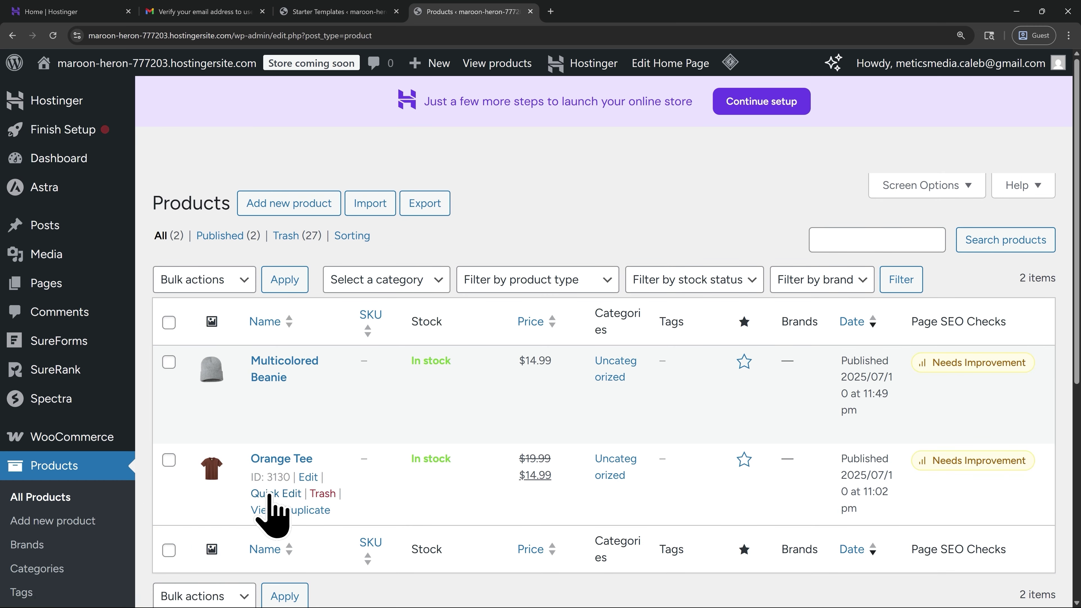